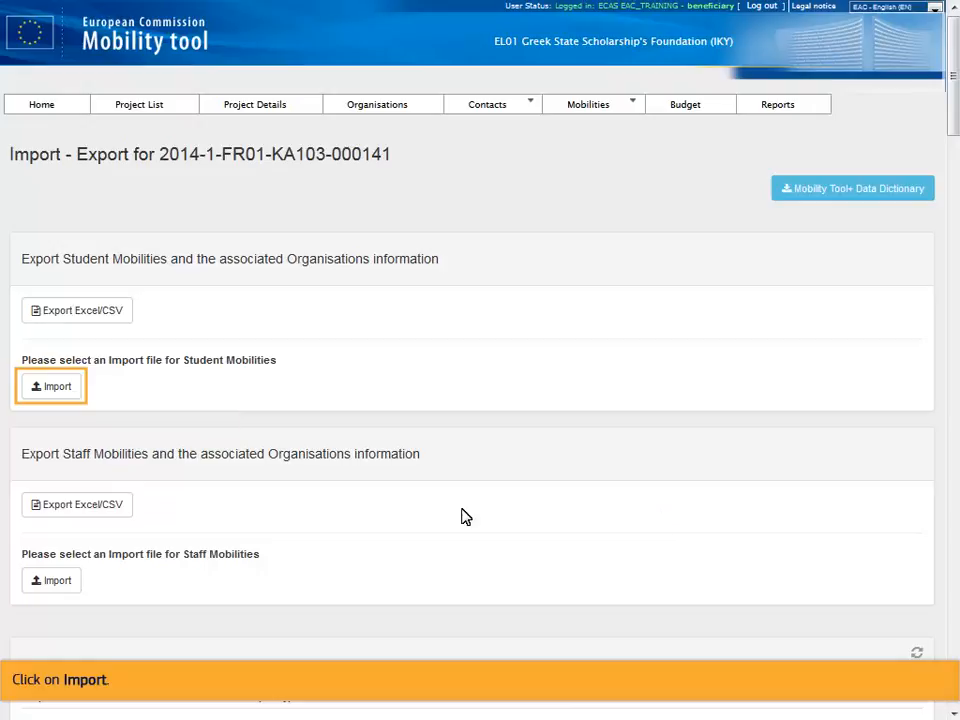
- Try to import the file 2014-1-FR01-KA103-000141_Mobilities_Export_students.xlsx for Student Mobilities
{"action": "left_click", "coordinate": [58, 390]}
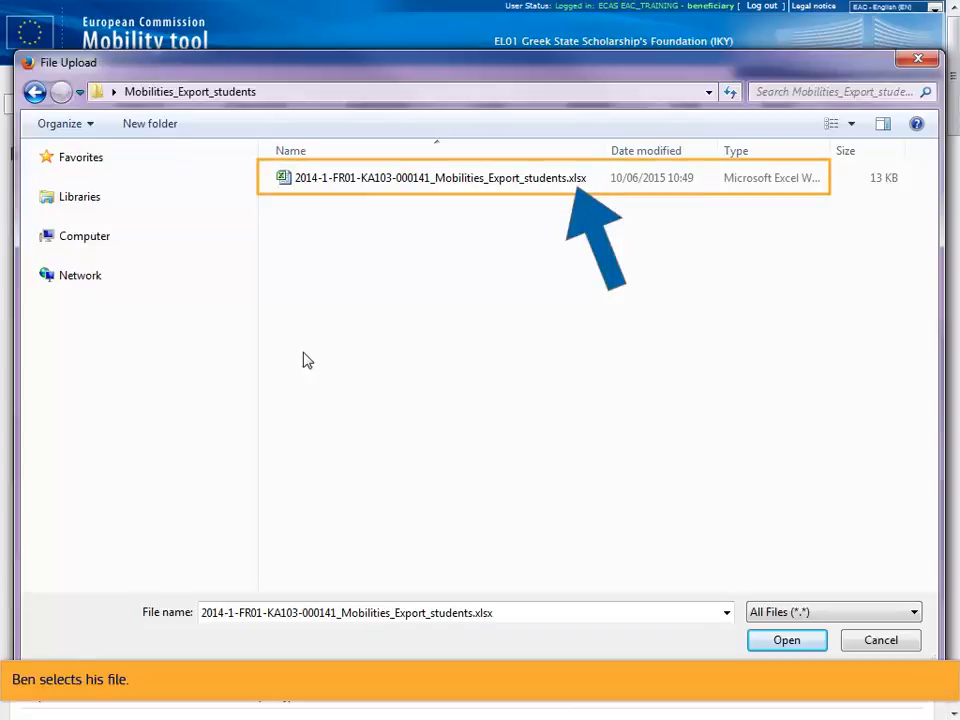
{"action": "left_click", "coordinate": [437, 180]}
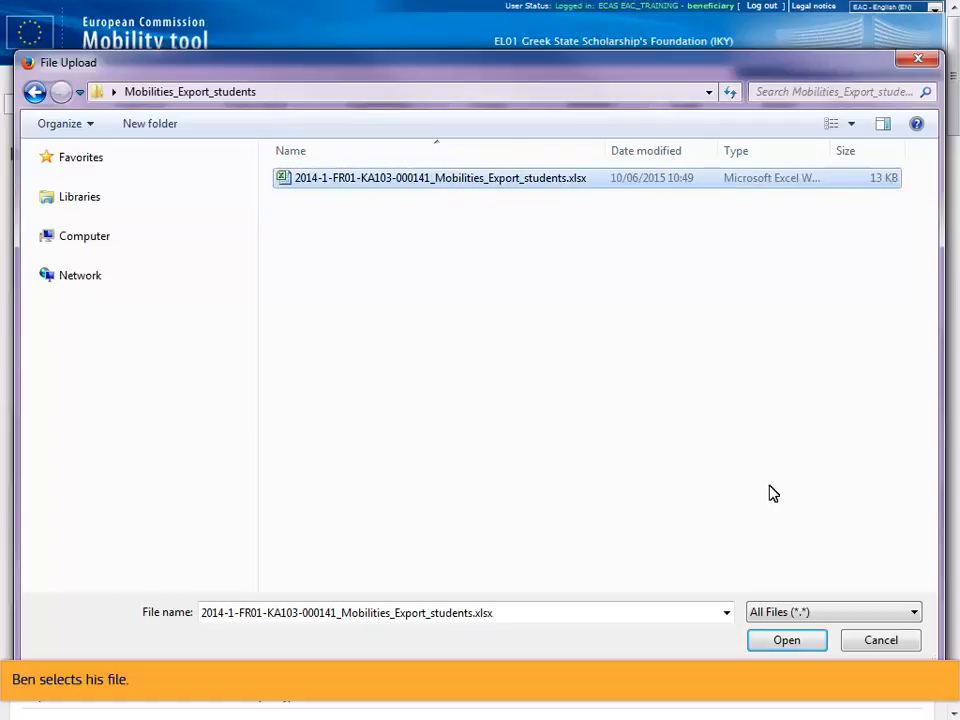
{"action": "left_click", "coordinate": [785, 643]}
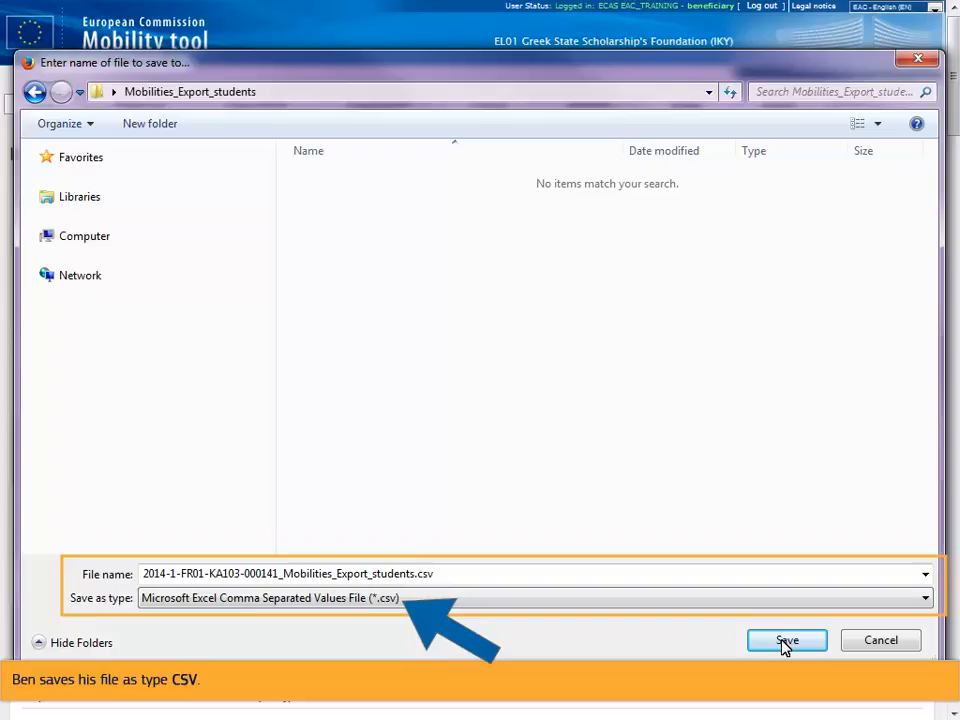
- Save the file as 2014-1-FR01-KA103-000141_Mobilities_Export_students.csv in CSV format and import it for Student Mobilities
{"action": "left_click", "coordinate": [786, 642]}
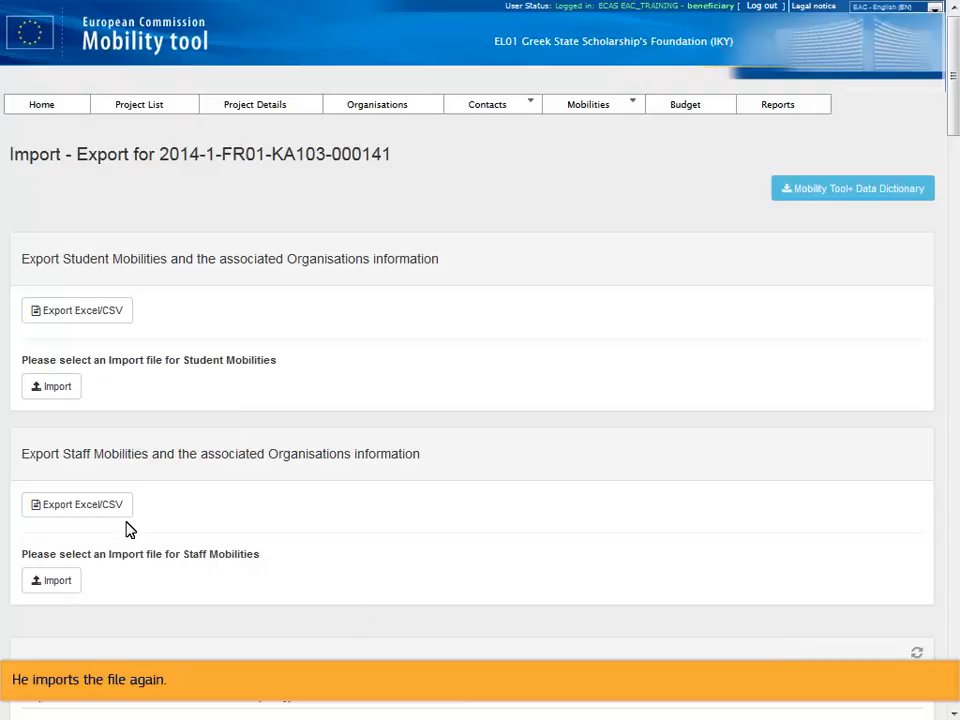
{"action": "left_click", "coordinate": [56, 388]}
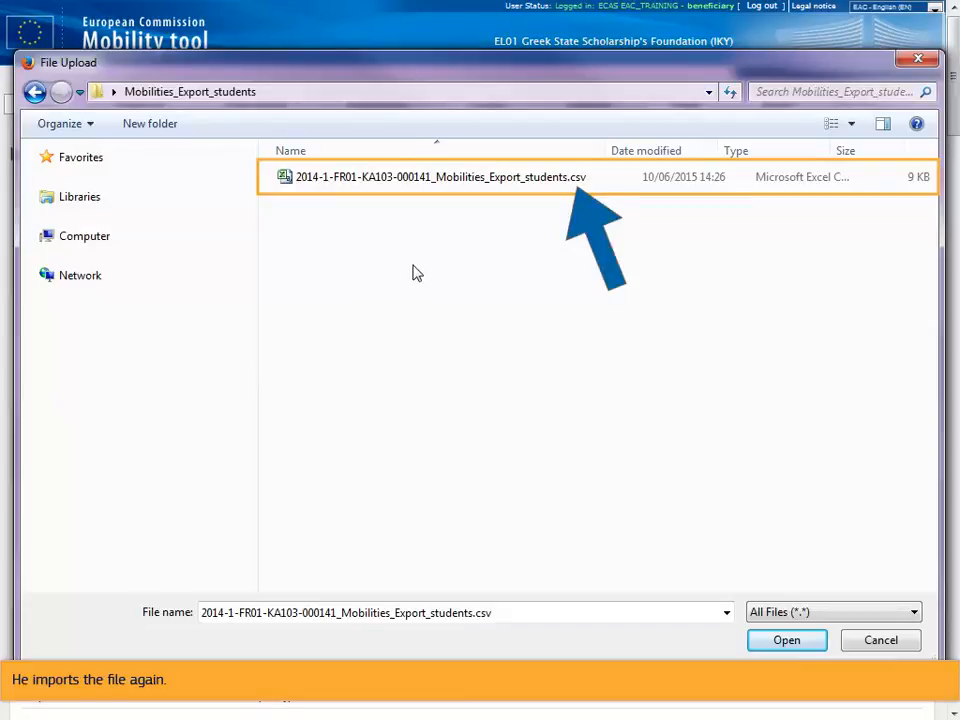
{"action": "left_click", "coordinate": [437, 180]}
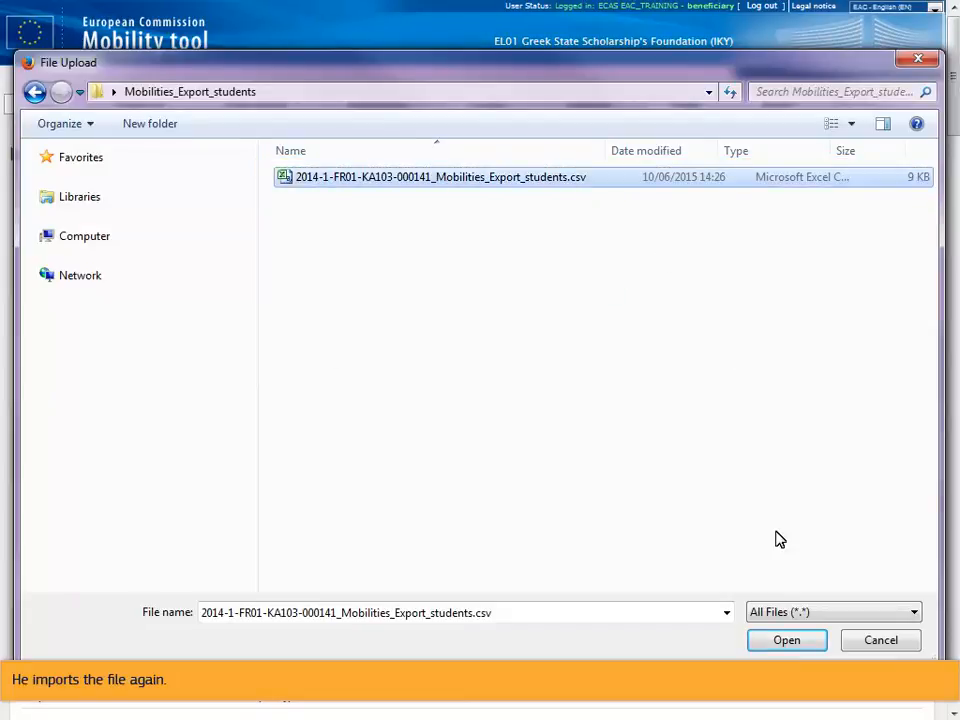
{"action": "left_click", "coordinate": [785, 641]}
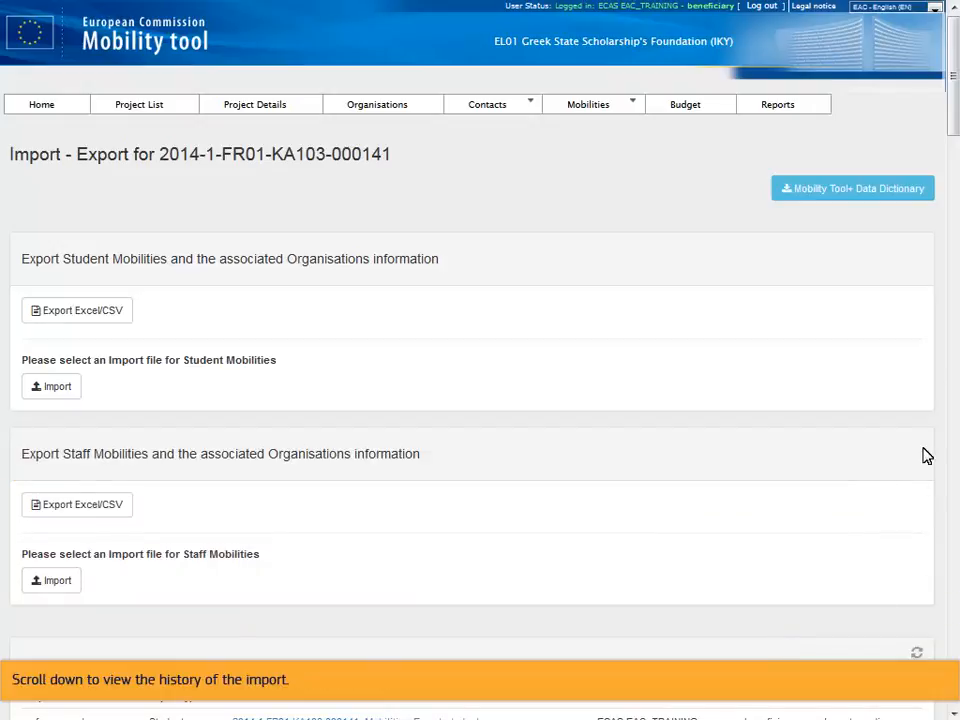
- Refresh the import history and download and open the error log of the student import
{"action": "scroll", "coordinate": [952, 122], "scroll_direction": "down", "scroll_amount": 4}
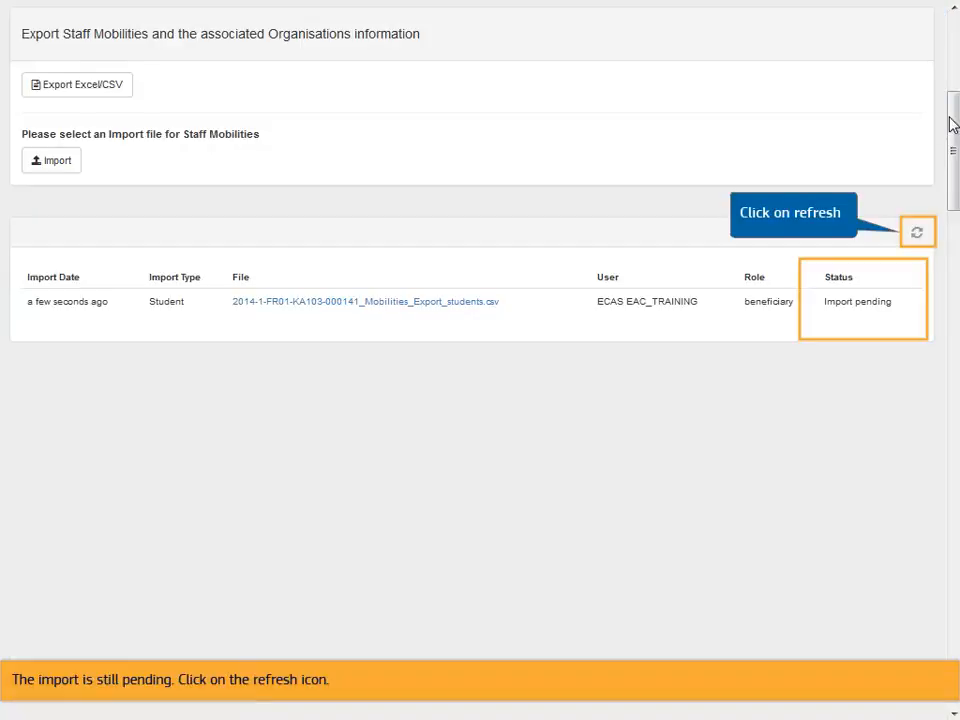
{"action": "left_click", "coordinate": [916, 232]}
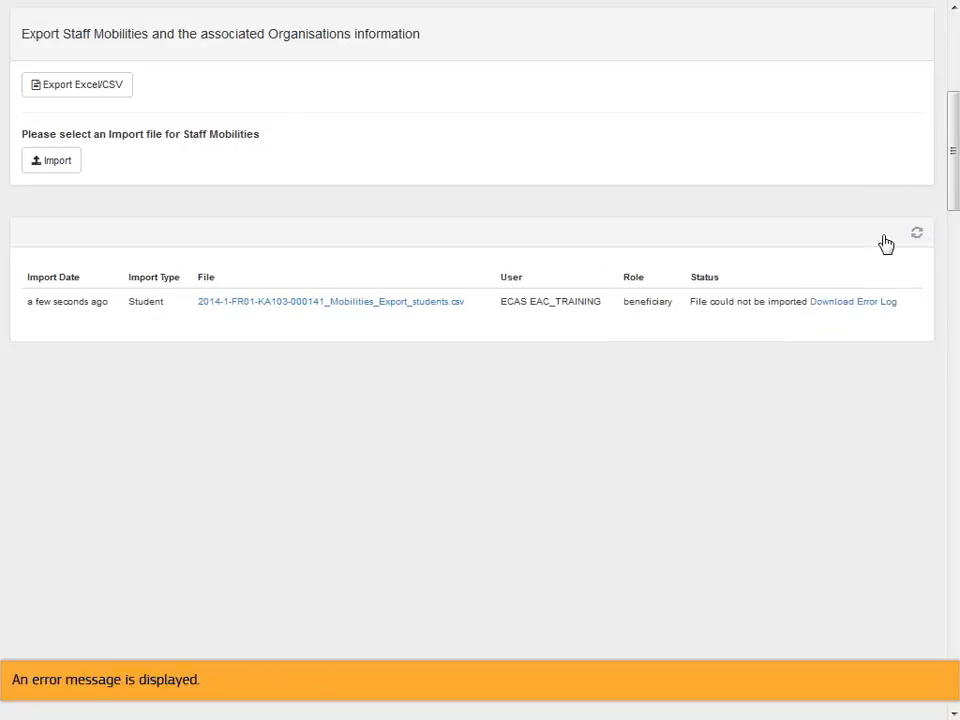
{"action": "left_click", "coordinate": [845, 303]}
{"action": "left_click", "coordinate": [671, 519]}
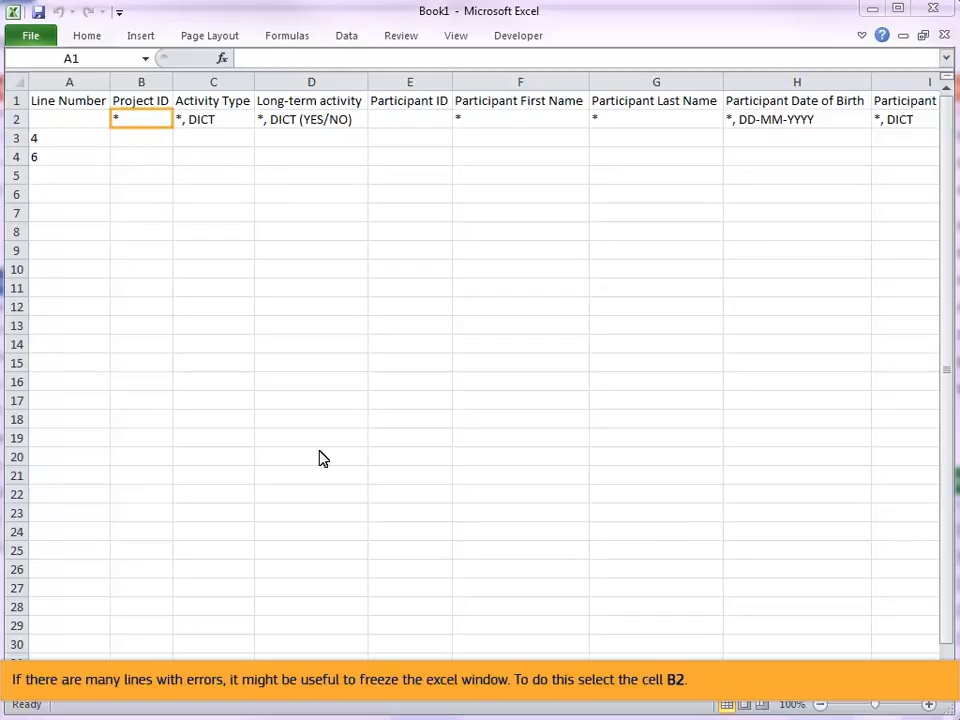
- Freeze the panes of the error log at cell B2
{"action": "left_click", "coordinate": [130, 120]}
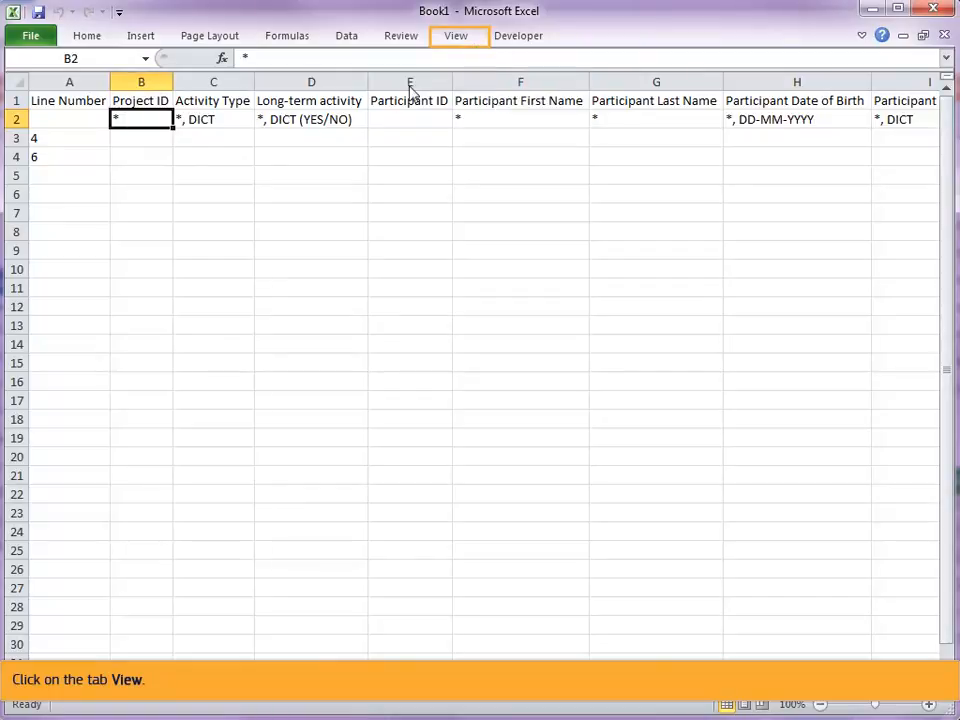
{"action": "left_click", "coordinate": [462, 42]}
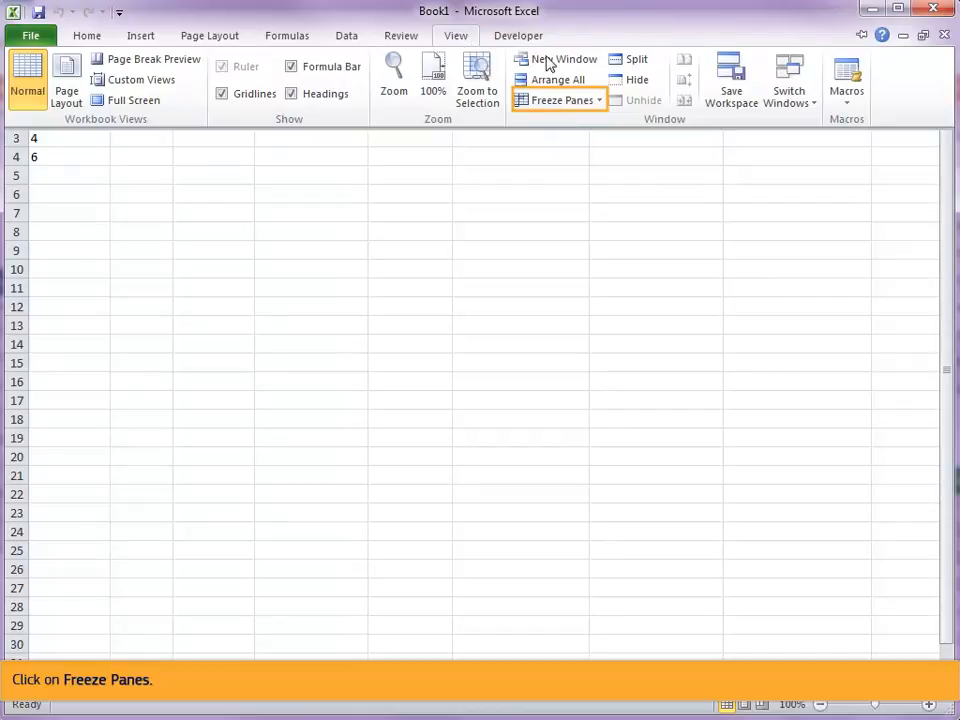
{"action": "left_click", "coordinate": [574, 104]}
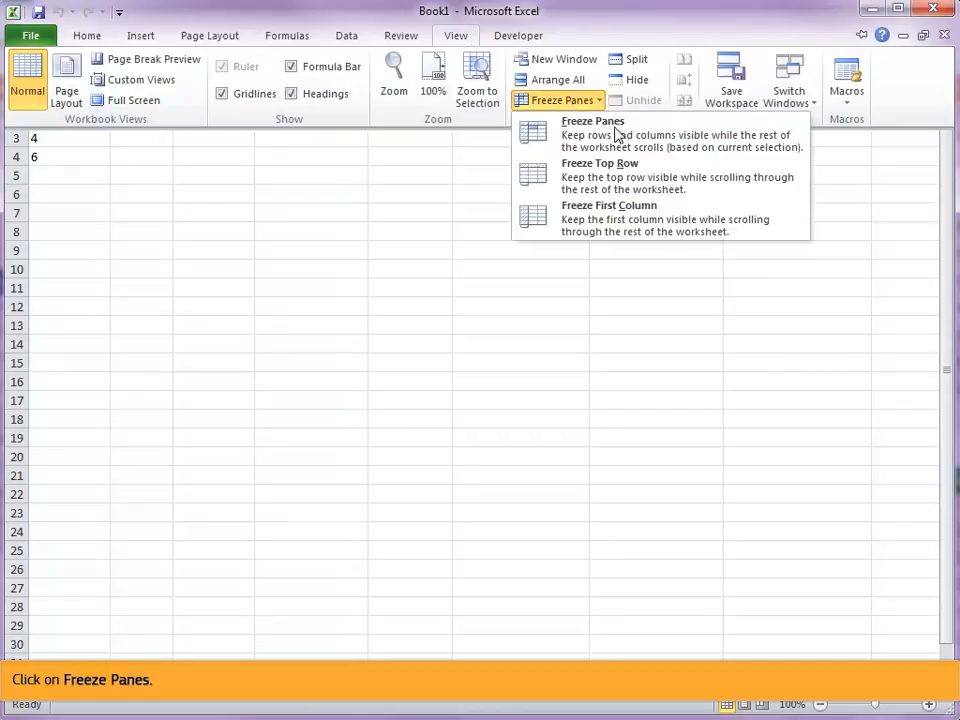
{"action": "left_click", "coordinate": [615, 140]}
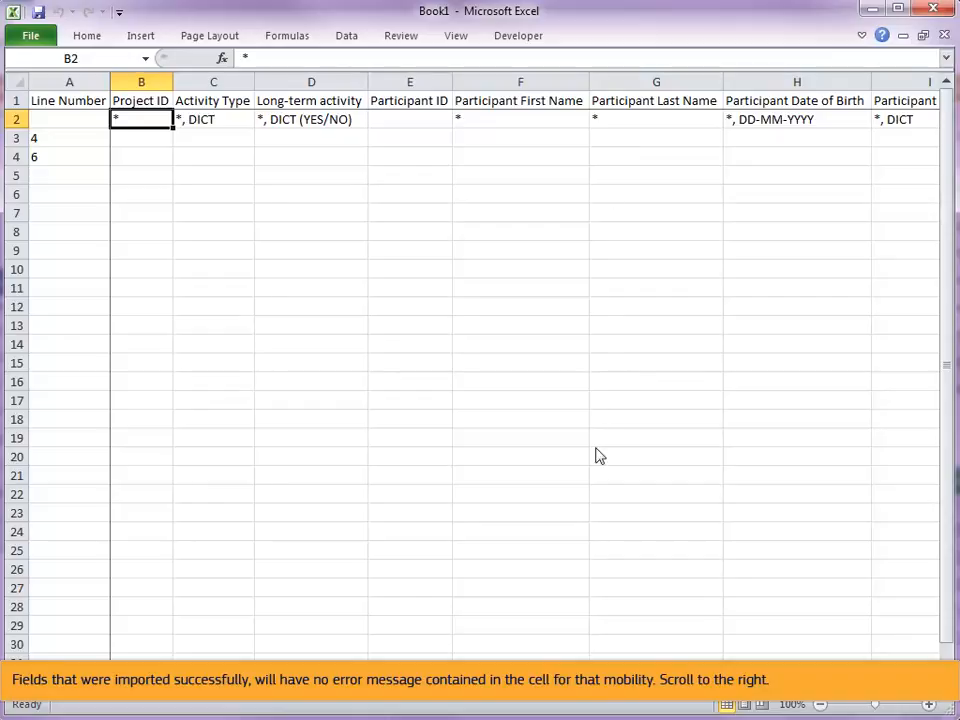
- Examine the Nationality field flagged in the error log and its entry on line 4 of the import file
{"action": "left_click", "coordinate": [594, 688]}
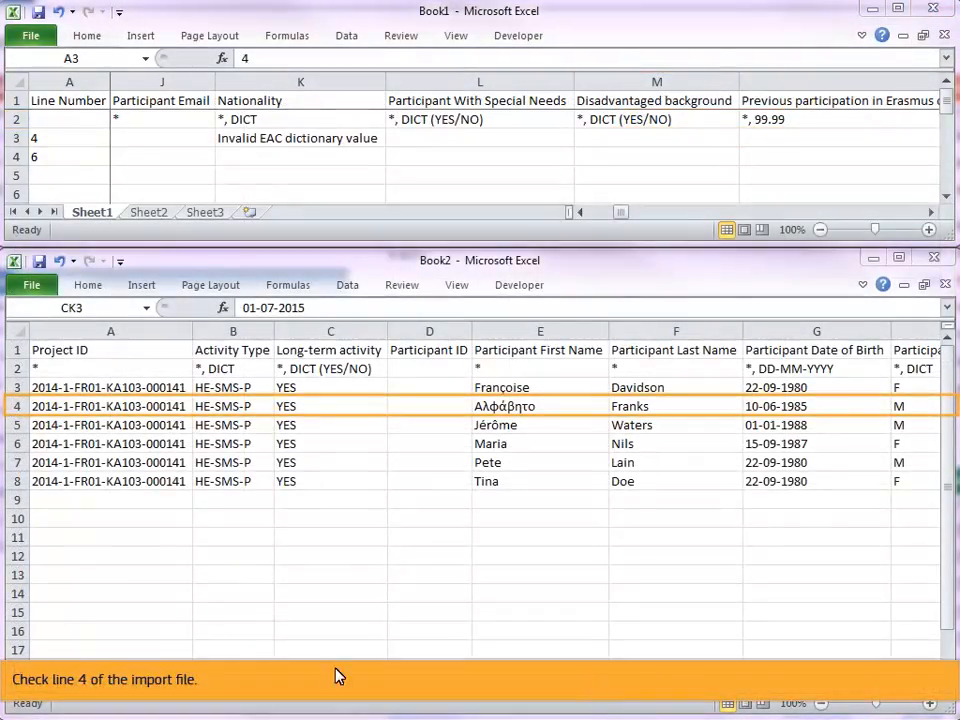
{"action": "left_click", "coordinate": [17, 407]}
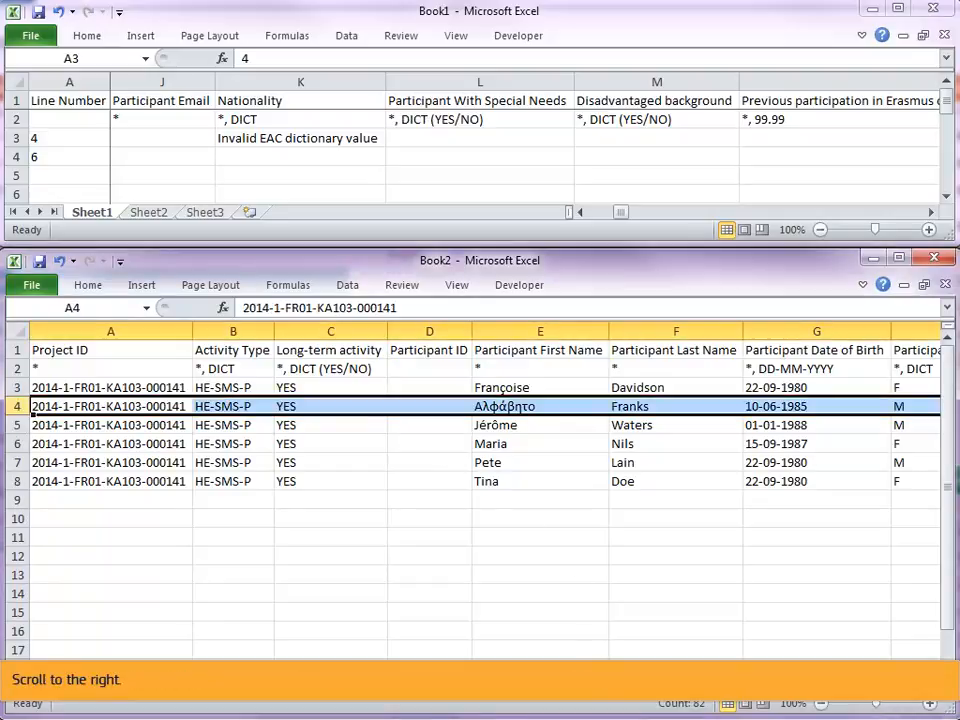
{"action": "left_click_drag", "start_coordinate": [603, 685], "coordinate": [625, 685]}
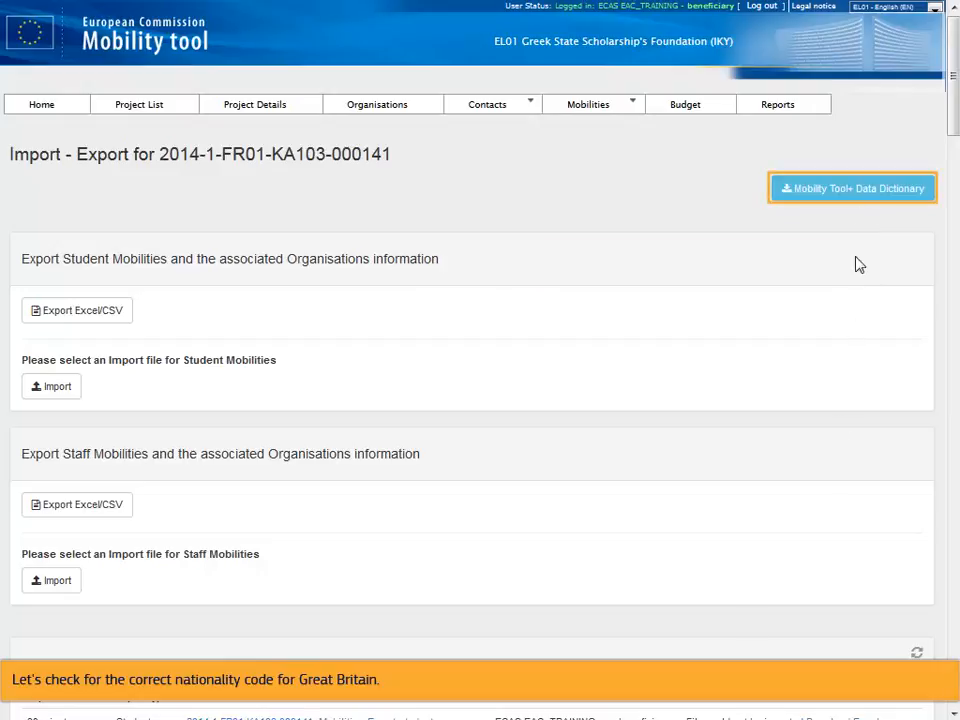
- Look up the code for Great Britain in section 2, Countries, of the Mobility Tool+ Data Dictionary
{"action": "left_click", "coordinate": [859, 190]}
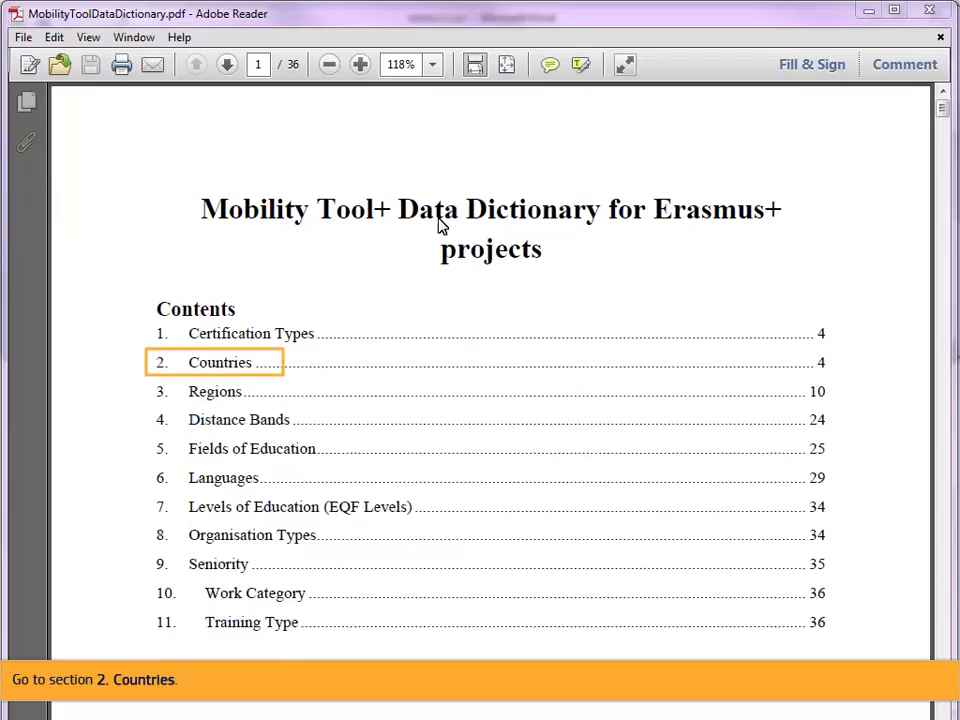
{"action": "left_click", "coordinate": [215, 364]}
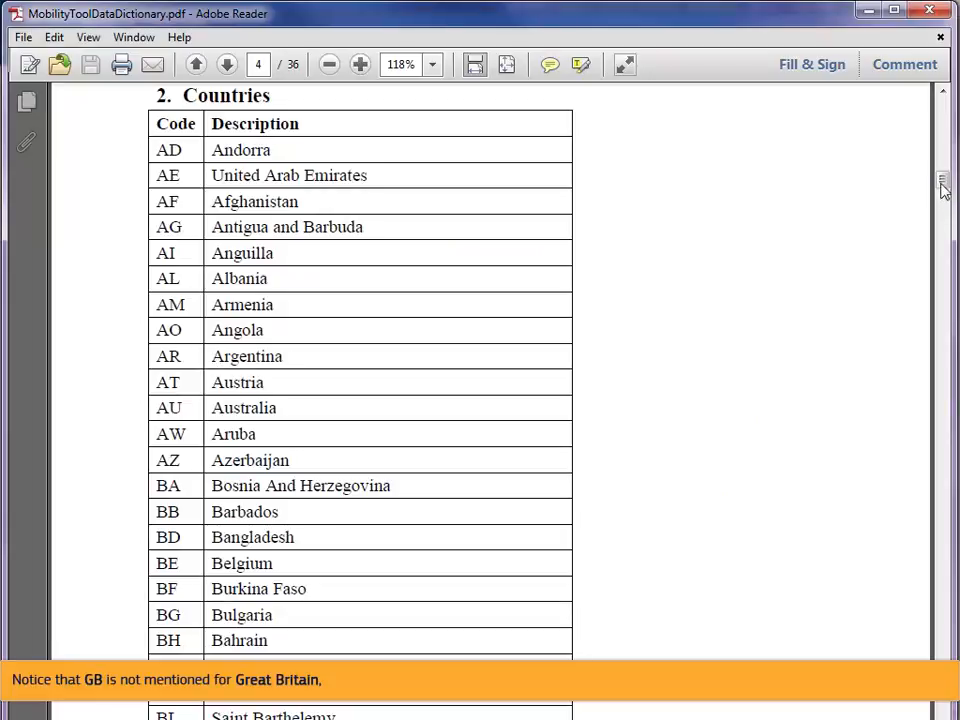
{"action": "left_click_drag", "start_coordinate": [942, 181], "coordinate": [942, 287]}
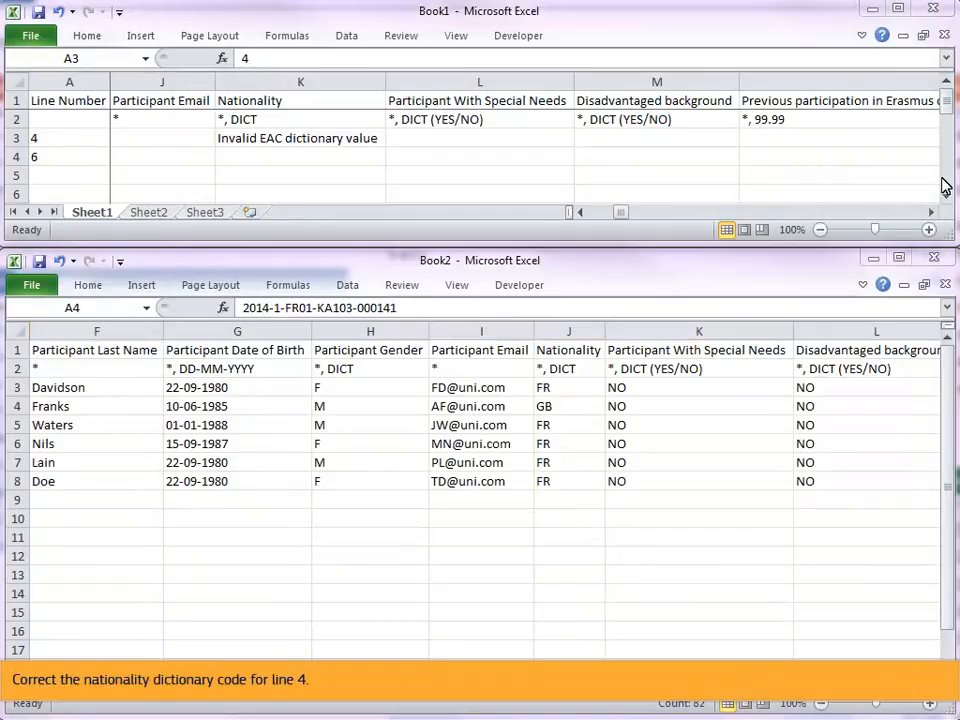
- Set the Nationality in cell J4 of the import file to UK
{"action": "double_click", "coordinate": [555, 406]}
{"action": "type", "text": "UK"}
{"action": "key", "text": "ctrl+Return"}
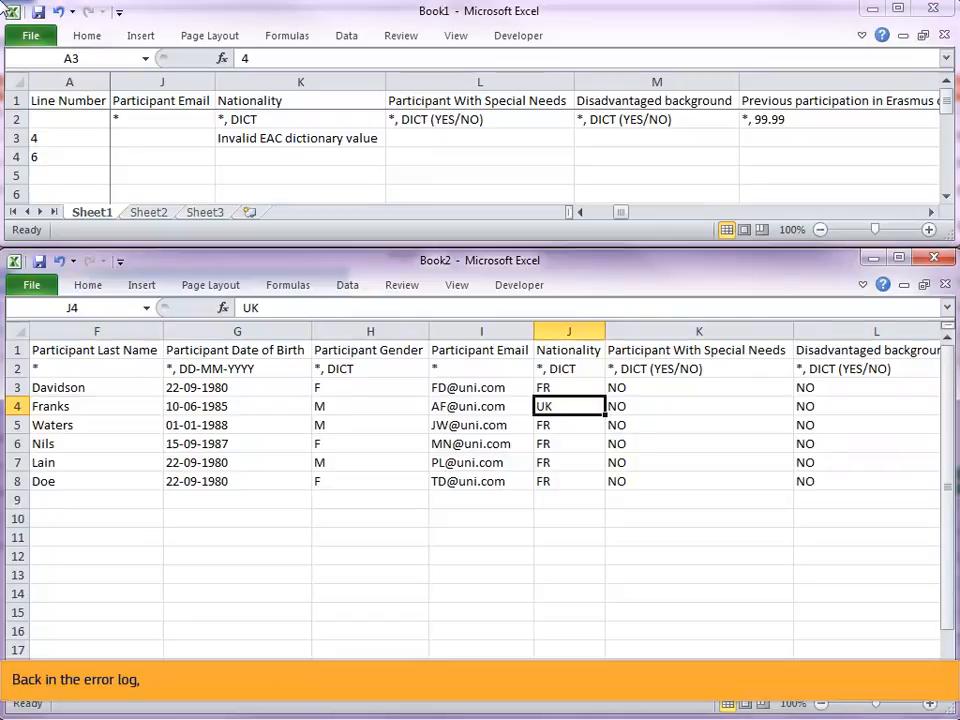
- Check line 4 in the error log and correct its Start Date in cell CK4 of the import file to 01-07-2015
{"action": "left_click", "coordinate": [15, 140]}
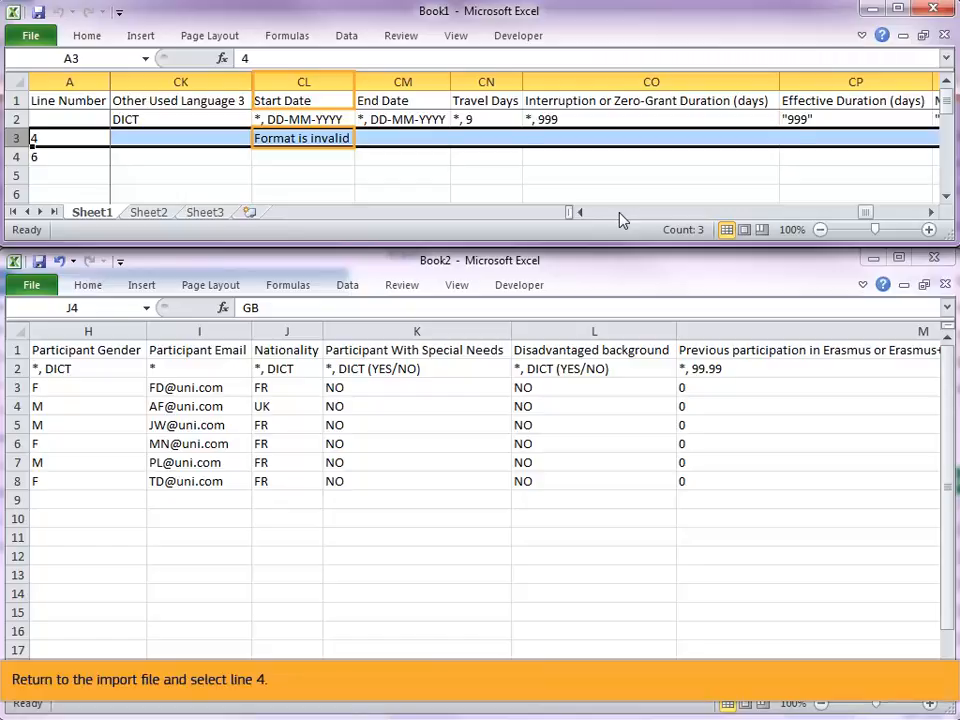
{"action": "left_click", "coordinate": [17, 406]}
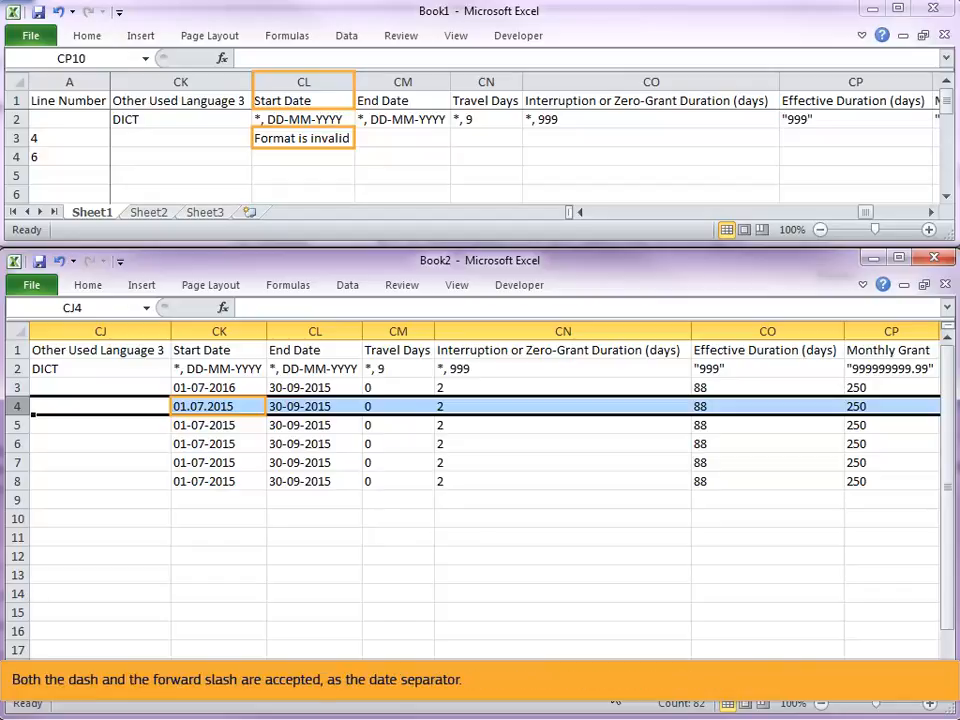
{"action": "left_click", "coordinate": [232, 410]}
{"action": "double_click", "coordinate": [232, 408]}
{"action": "key", "text": "Home"}
{"action": "key", "text": "Right"}
{"action": "key", "text": "Right"}
{"action": "key", "text": "Delete"}
{"action": "type", "text": "-"}
{"action": "key", "text": "Right"}
{"action": "key", "text": "Right"}
{"action": "key", "text": "Delete"}
{"action": "type", "text": "-"}
{"action": "key", "text": "Return"}
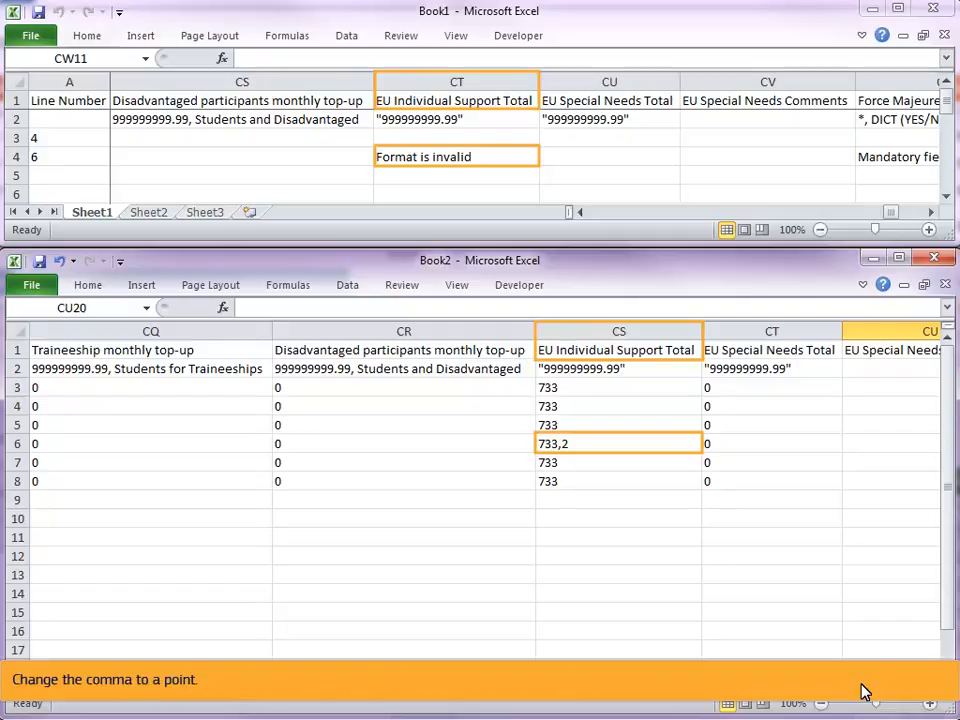
- Set the EU Individual Support Total in cell CS6 of the import file to 733.2
{"action": "double_click", "coordinate": [563, 443]}
{"action": "key", "text": "BackSpace"}
{"action": "type", "text": "."}
{"action": "key", "text": "Return"}
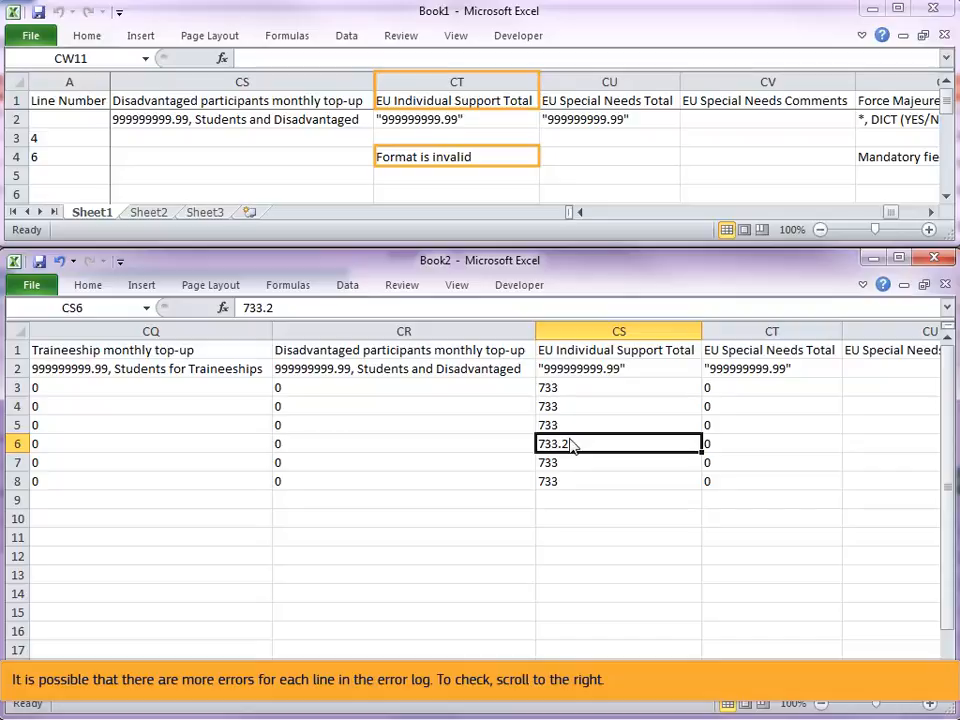
- Check the error log for further errors and set Force Majeure ? in cell CV6 of the import file to NO
{"action": "left_click", "coordinate": [893, 213]}
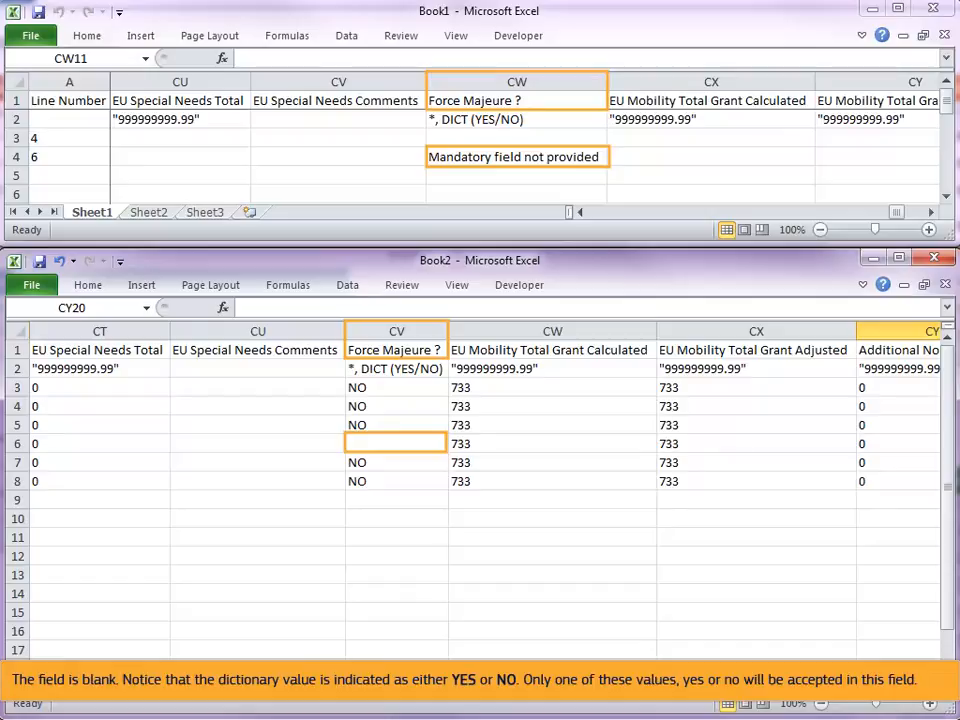
{"action": "left_click", "coordinate": [396, 443]}
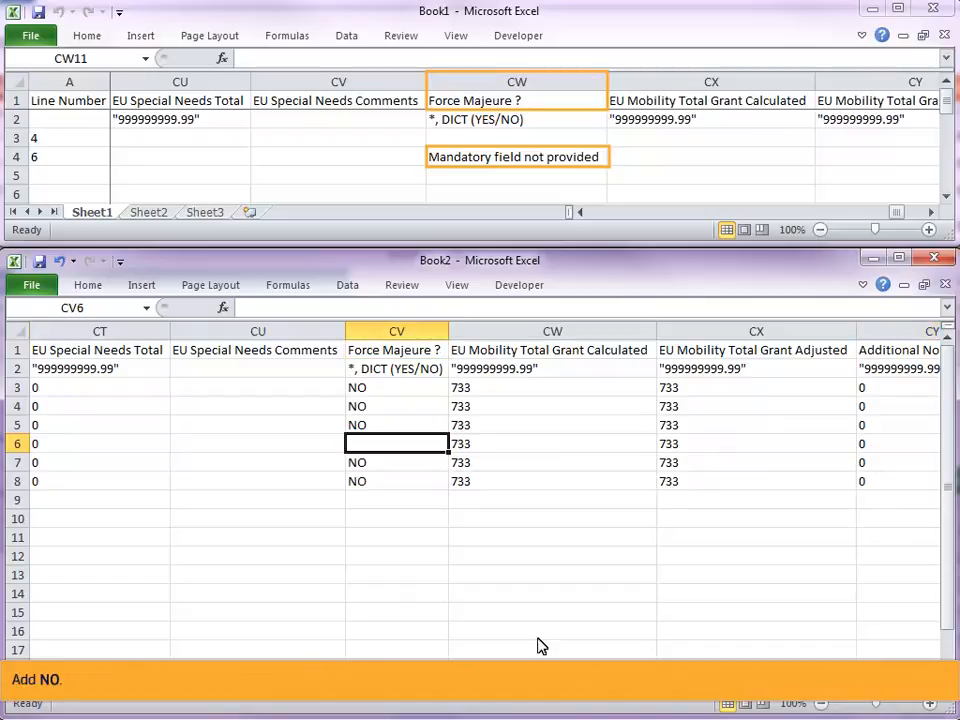
{"action": "type", "text": "N"}
{"action": "key", "text": "Return"}
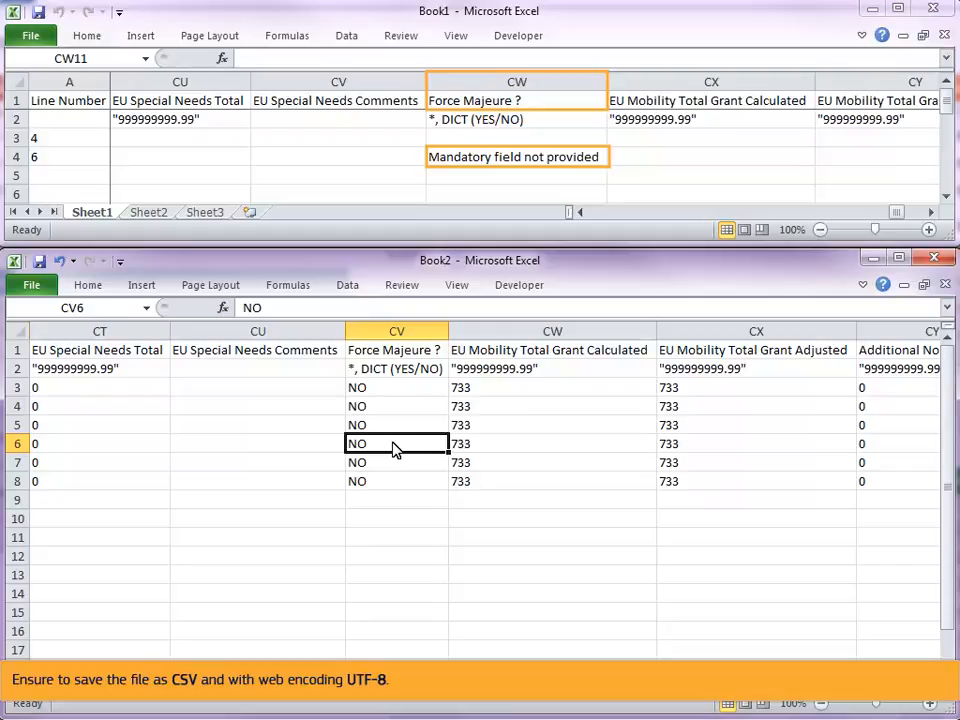
- Save the corrected import file as 2014-1-FR01-KA103-000141_Mobilities_Export_students.csv, CSV (Comma delimited), with UTF-8 web encoding
{"action": "left_click", "coordinate": [30, 286]}
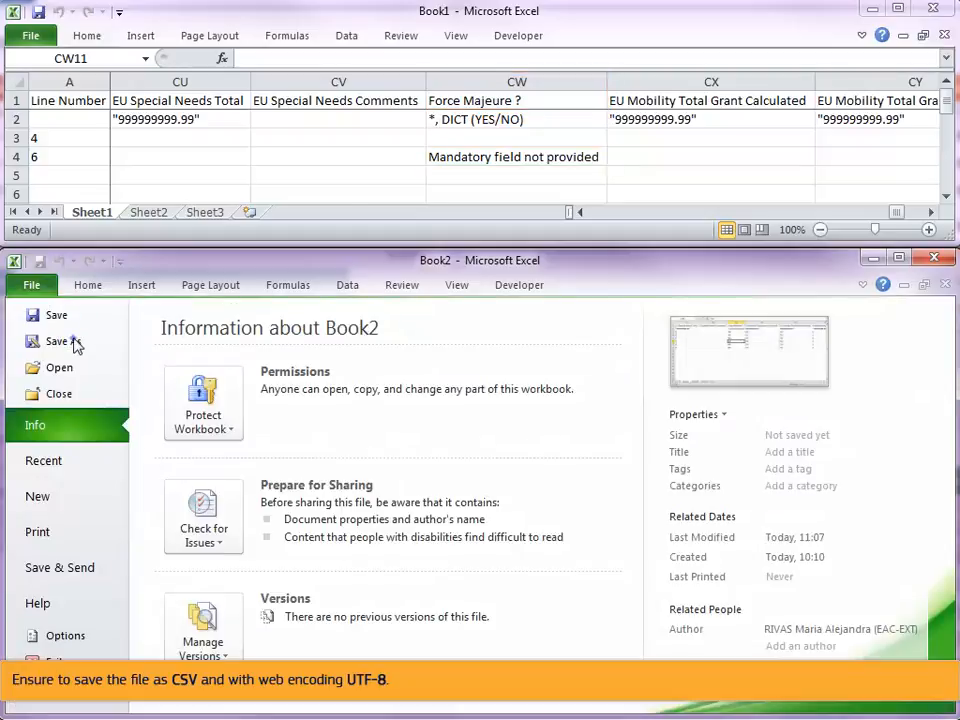
{"action": "left_click", "coordinate": [72, 342]}
{"action": "left_click", "coordinate": [709, 603]}
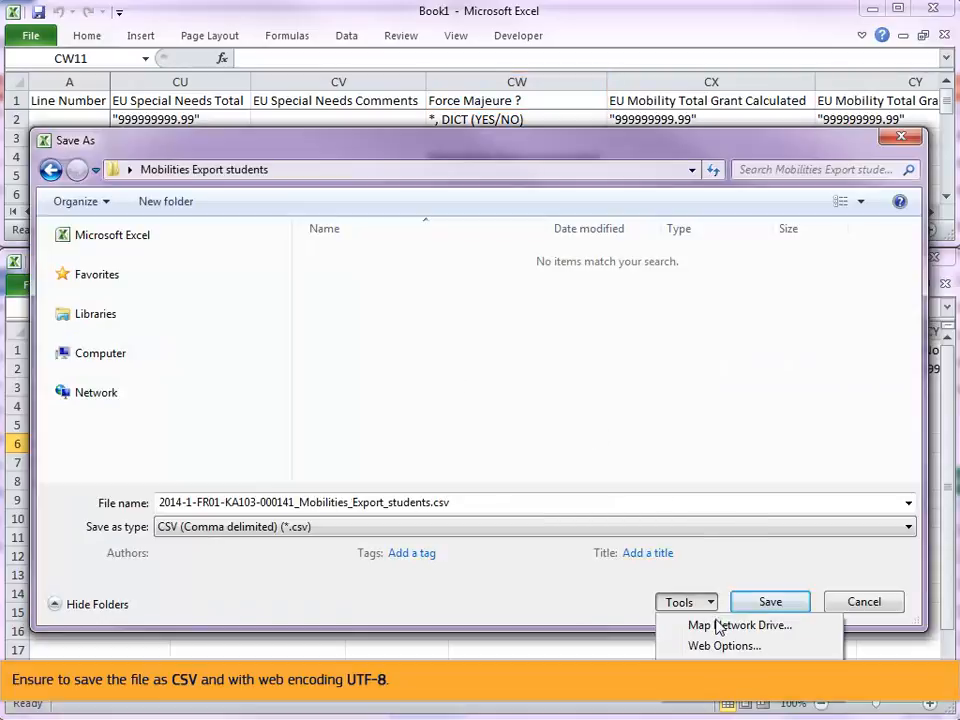
{"action": "left_click", "coordinate": [722, 646]}
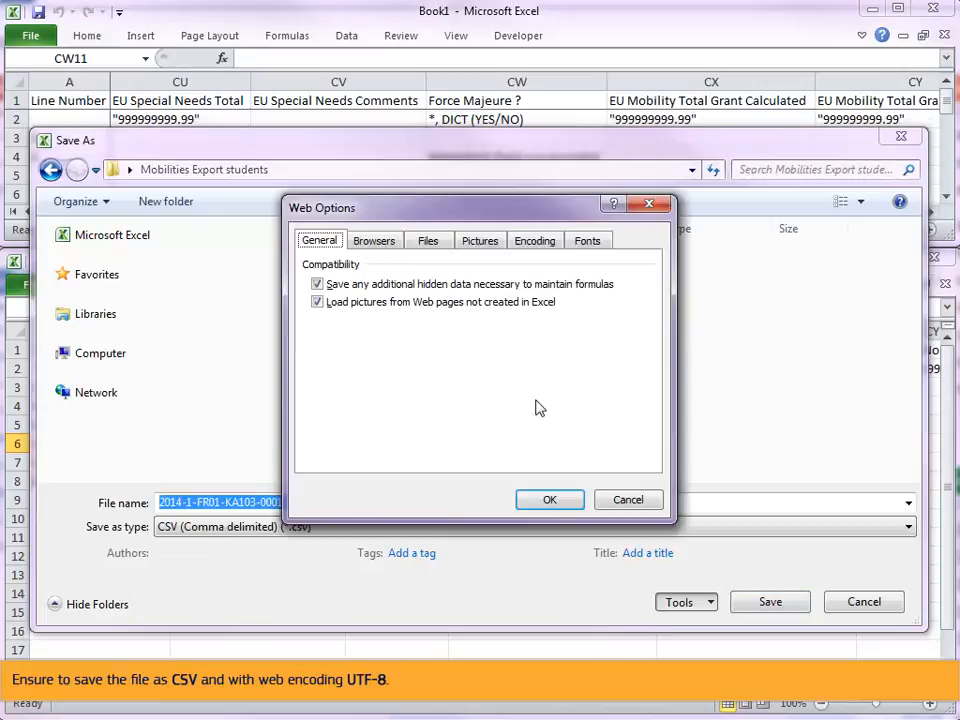
{"action": "left_click", "coordinate": [530, 243]}
{"action": "left_click", "coordinate": [550, 500]}
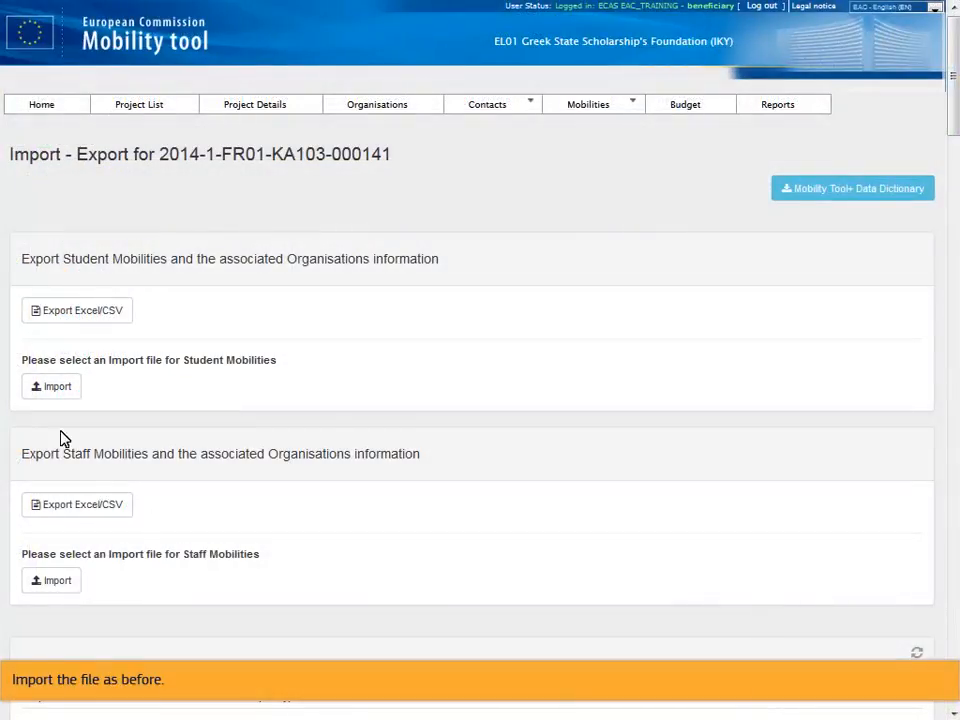
- Import the corrected 2014-1-FR01-KA103-000141_Mobilities_Export_students.csv for Student Mobilities
{"action": "left_click", "coordinate": [55, 389]}
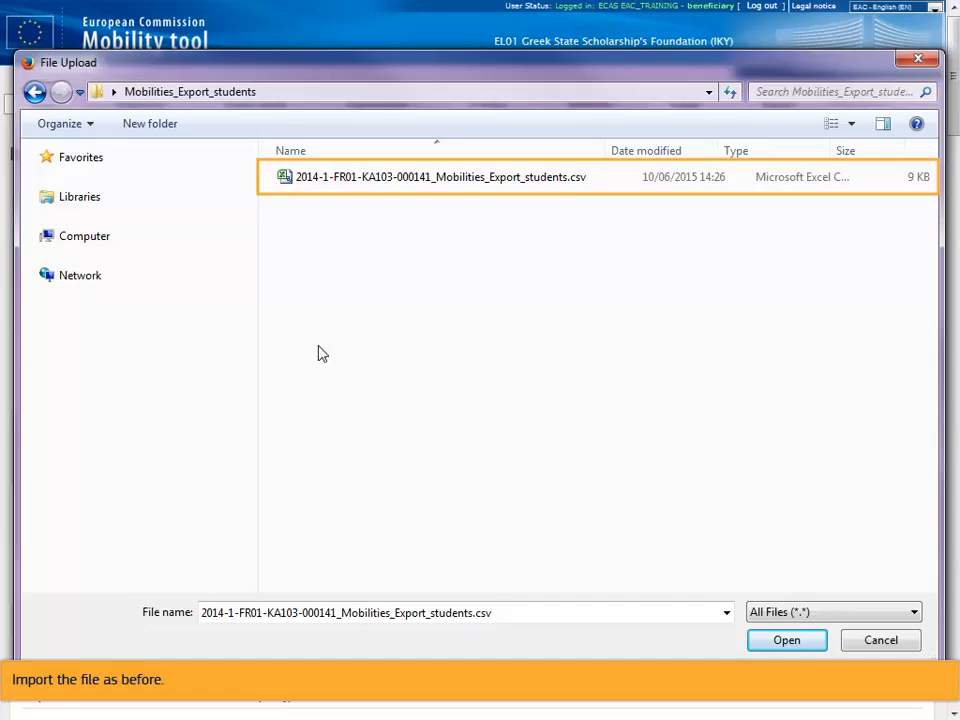
{"action": "left_click", "coordinate": [437, 180]}
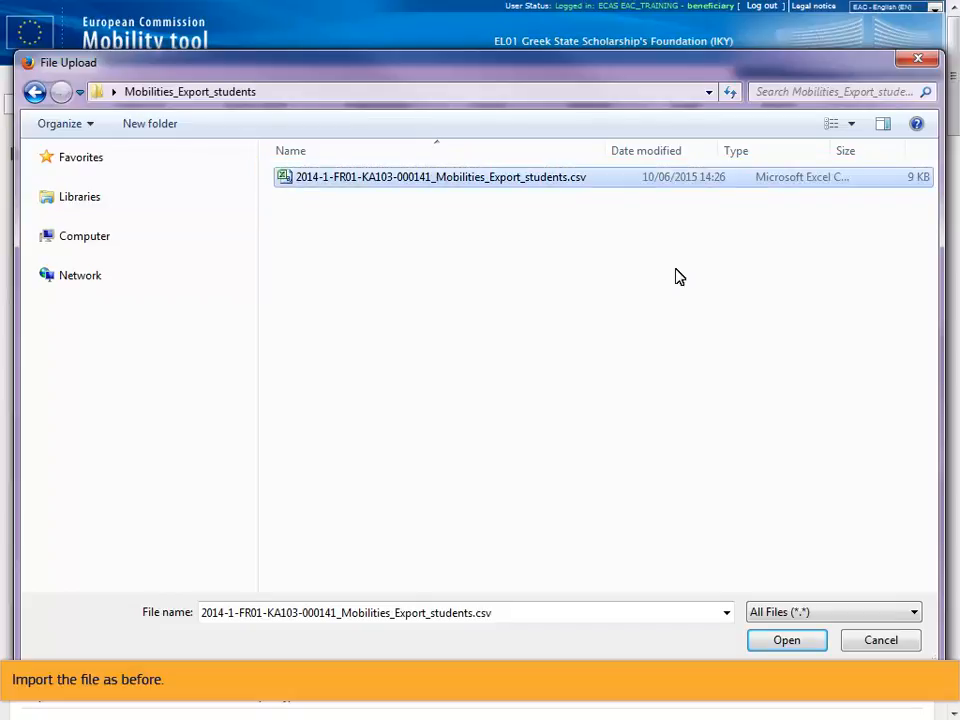
{"action": "left_click", "coordinate": [784, 642]}
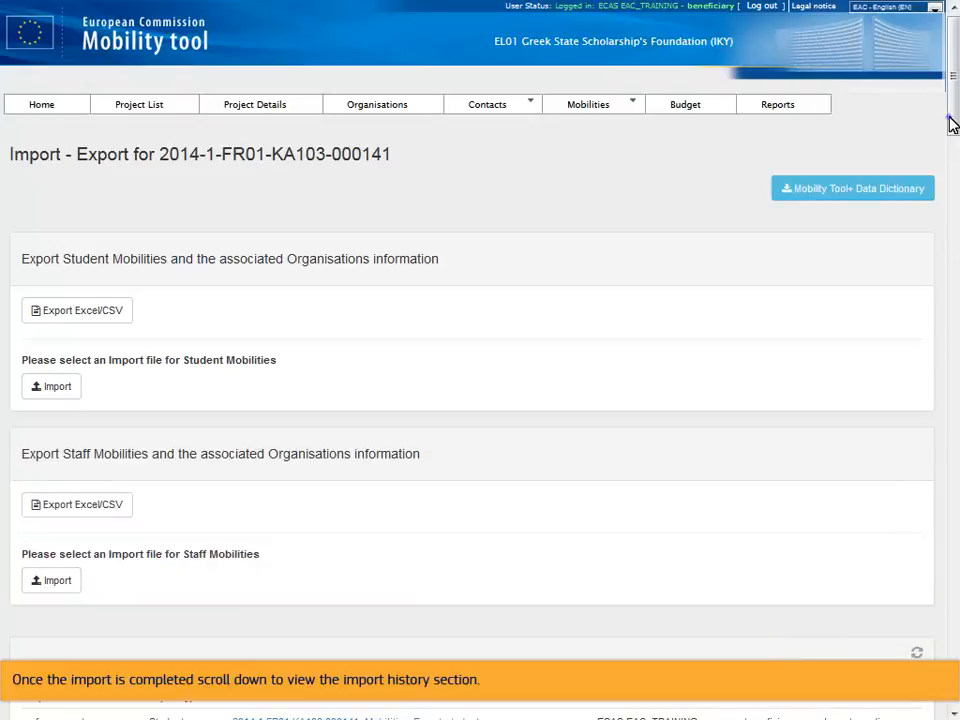
- Refresh the import history and open the error log of the most recent student mobilities import in Microsoft Excel
{"action": "scroll", "coordinate": [952, 122], "scroll_direction": "down", "scroll_amount": 2}
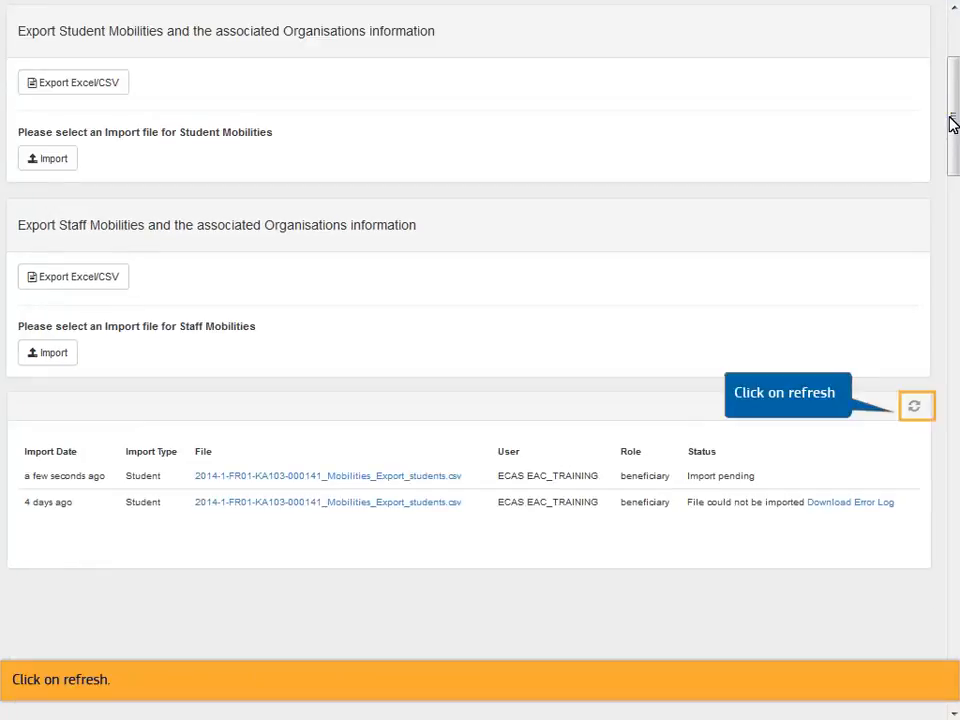
{"action": "left_click", "coordinate": [915, 406]}
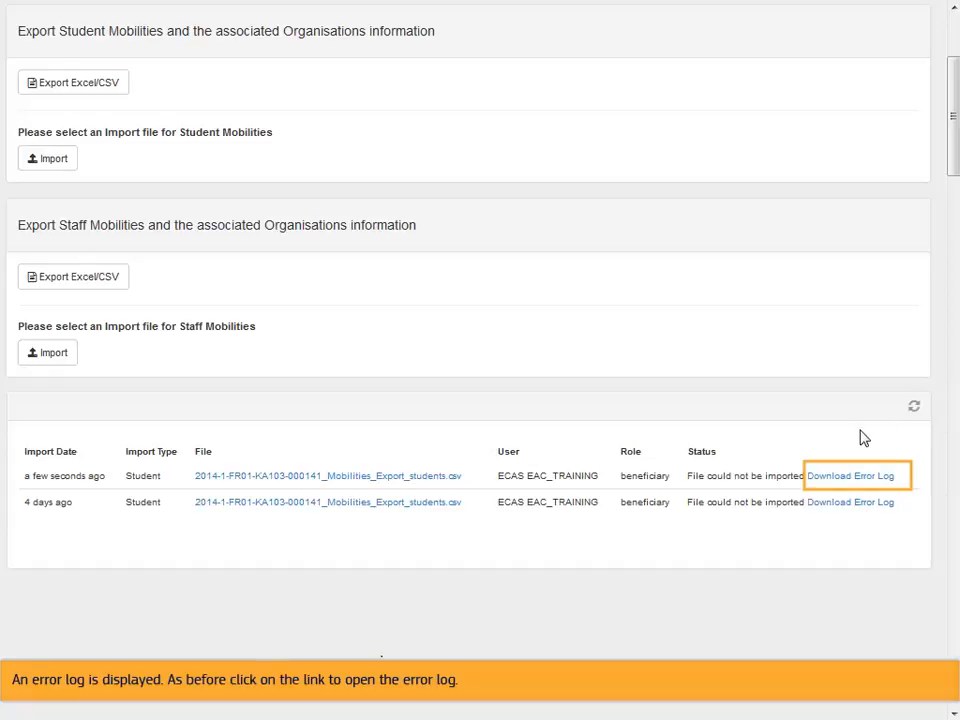
{"action": "left_click", "coordinate": [852, 477]}
{"action": "left_click", "coordinate": [551, 487]}
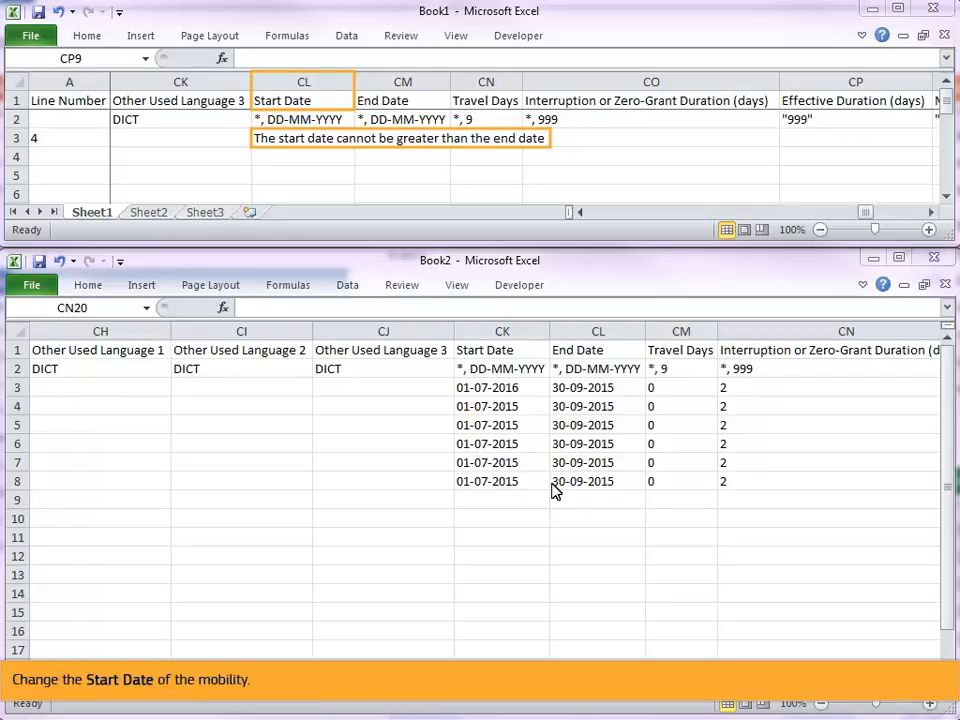
- Set the mobility's Start Date in cell CK3 of the import file to 01-07-2015
{"action": "left_click", "coordinate": [521, 390]}
{"action": "type", "text": "01-07-2015"}
{"action": "key", "text": "Return"}
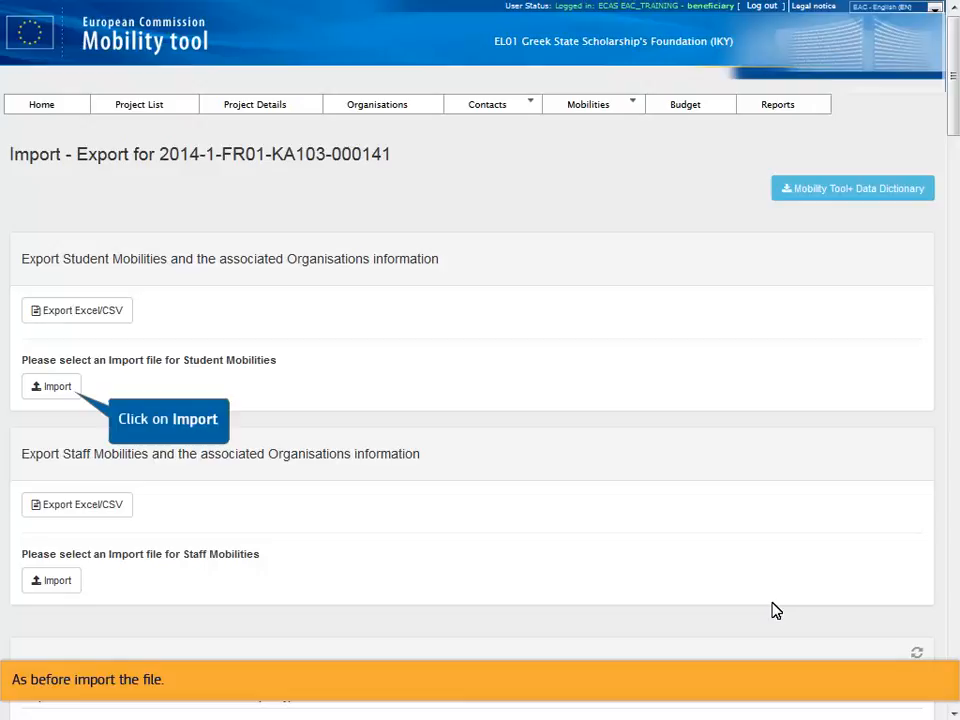
- Import 2014-1-FR01-KA103-000141_Mobilities_Export_students.csv for Student Mobilities in Mobility Tool+ and refresh the import history
{"action": "left_click", "coordinate": [53, 389]}
{"action": "left_click", "coordinate": [437, 178]}
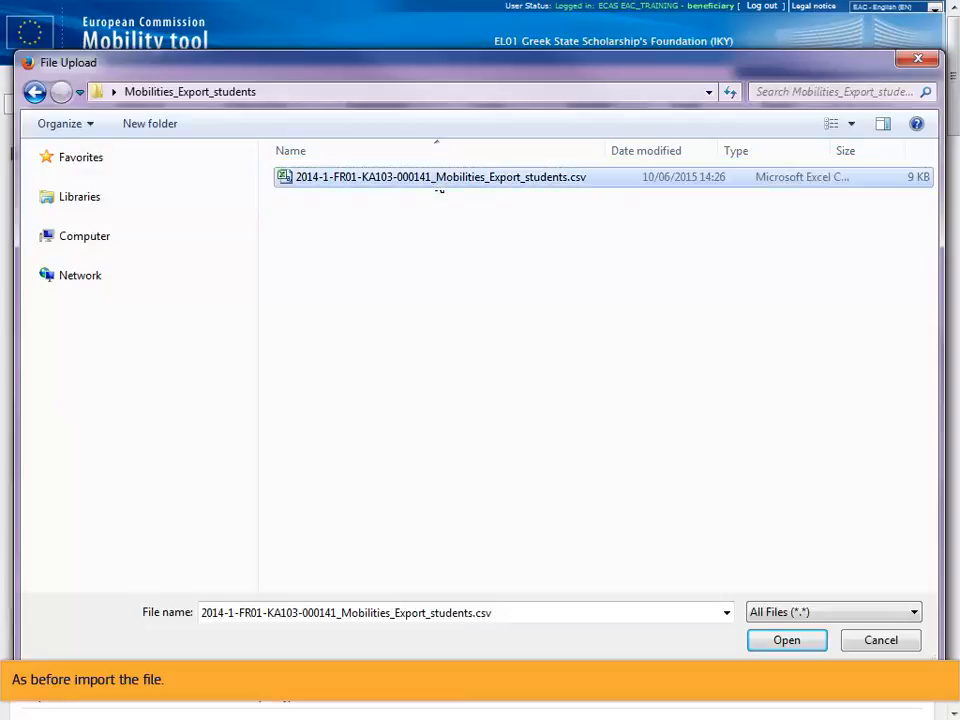
{"action": "left_click", "coordinate": [786, 642]}
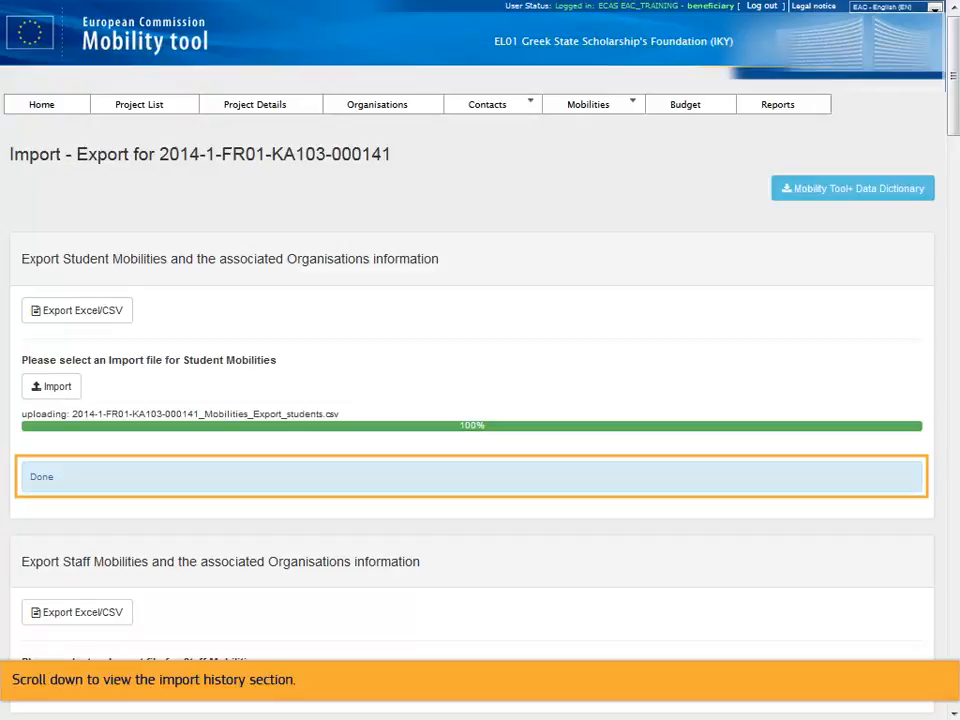
{"action": "scroll", "coordinate": [953, 124], "scroll_direction": "down", "scroll_amount": 3}
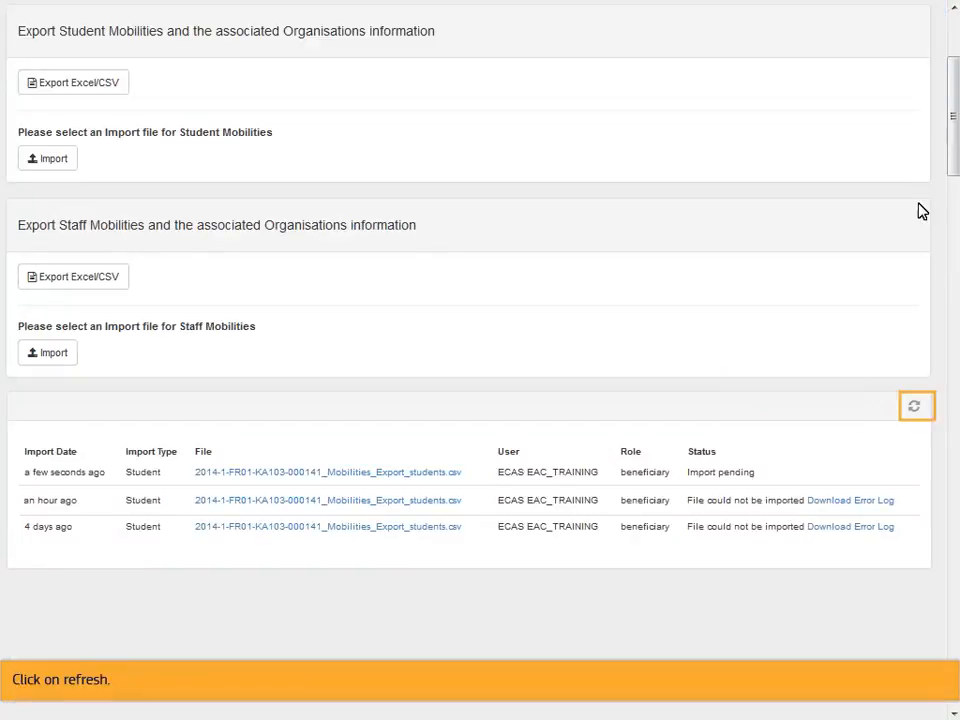
{"action": "left_click", "coordinate": [913, 406]}
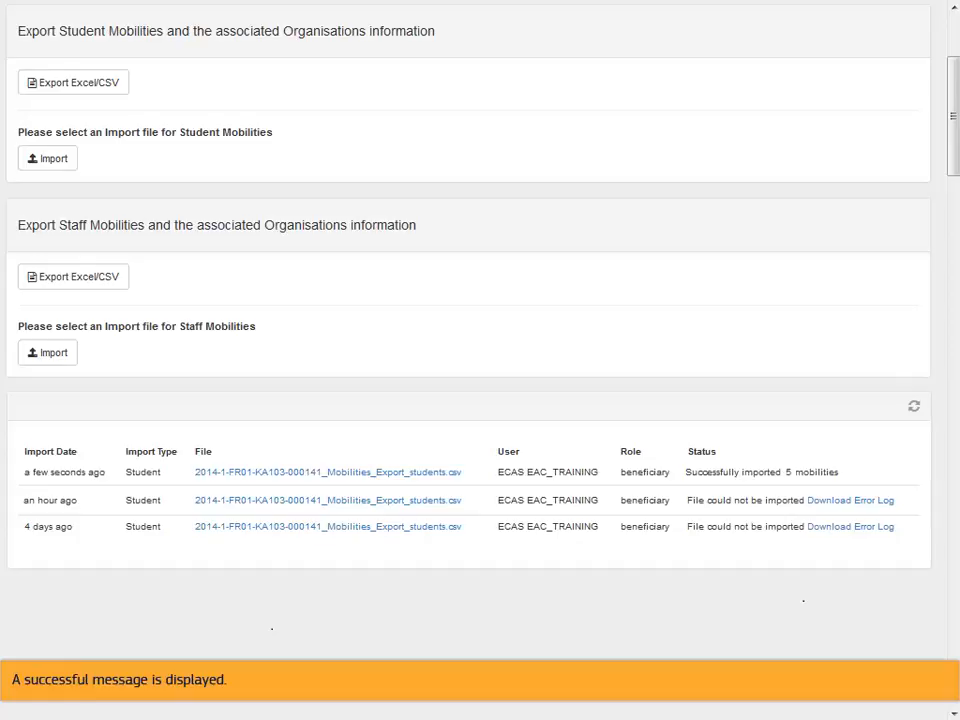